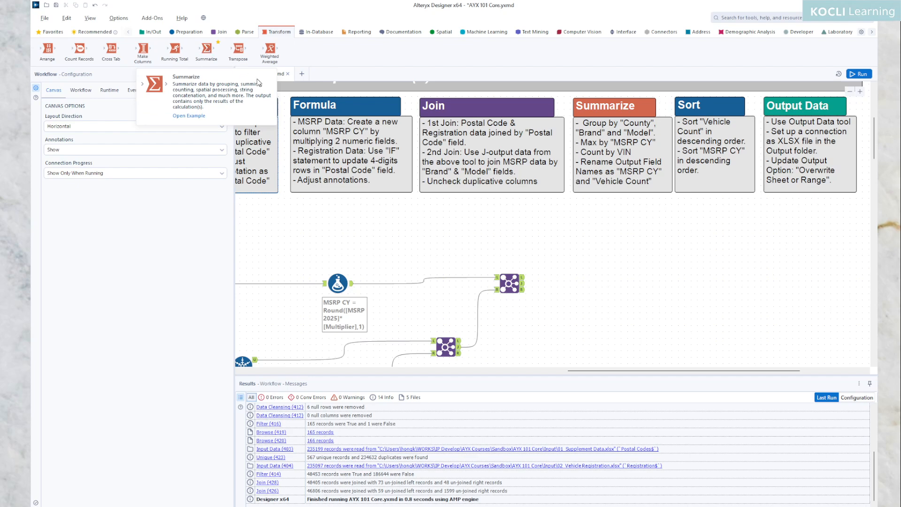
Add a Summarize tool to the canvas and connect it to the J output of the second Join tool.
{"action": "left_click_drag", "start_coordinate": [209, 52], "coordinate": [613, 282]}
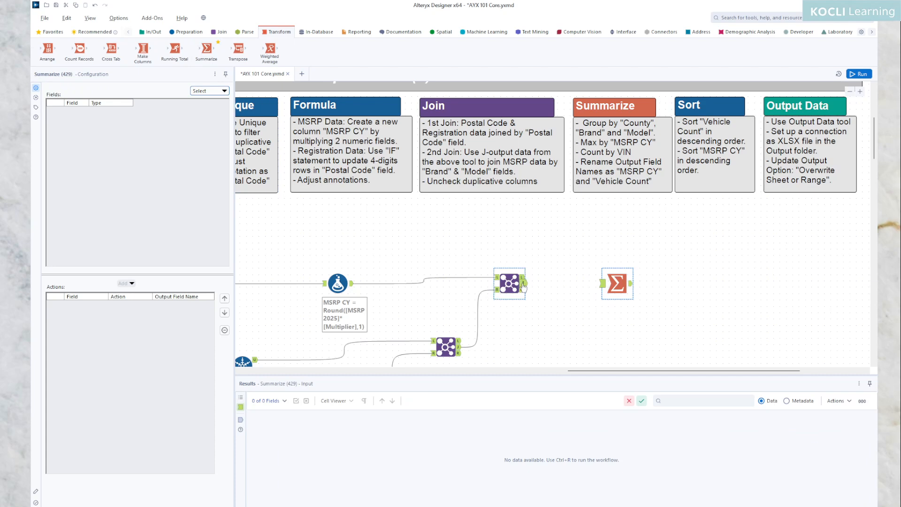
{"action": "left_click_drag", "start_coordinate": [523, 285], "coordinate": [604, 286]}
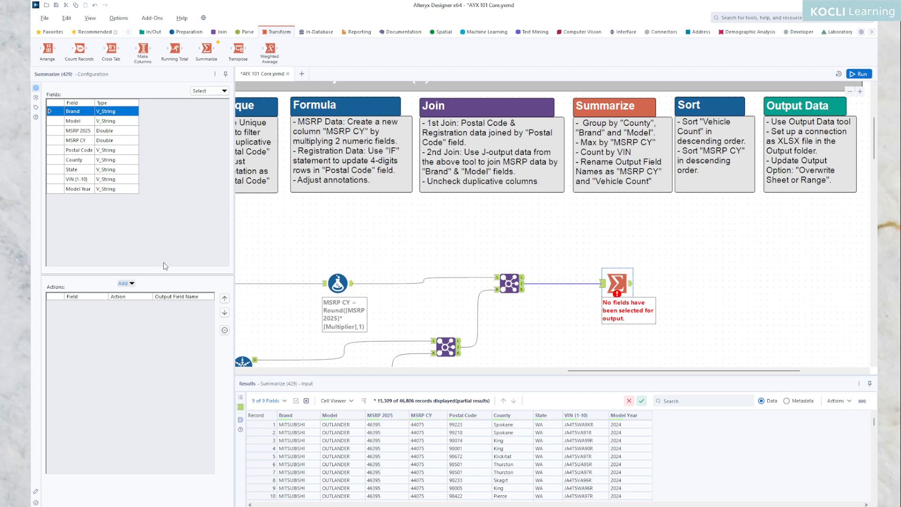
{"action": "left_click", "coordinate": [129, 284]}
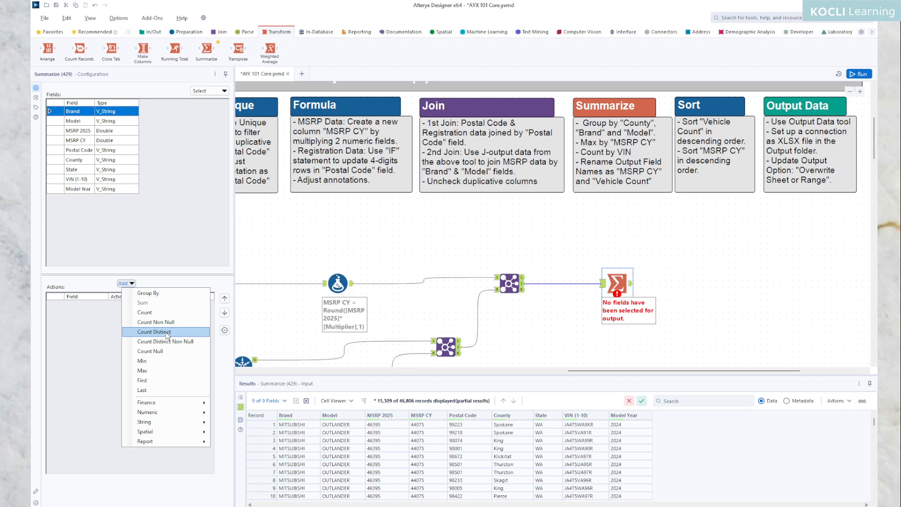
{"action": "left_click", "coordinate": [143, 208]}
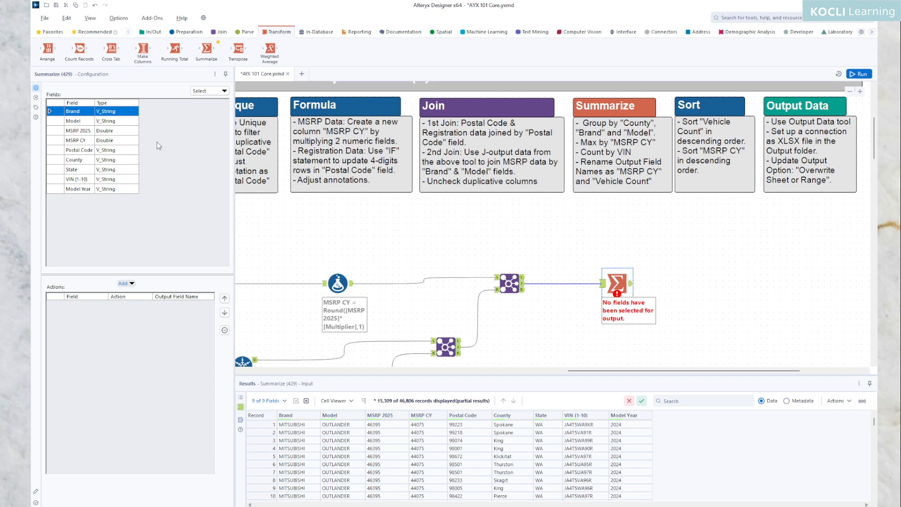
{"action": "left_click", "coordinate": [130, 284]}
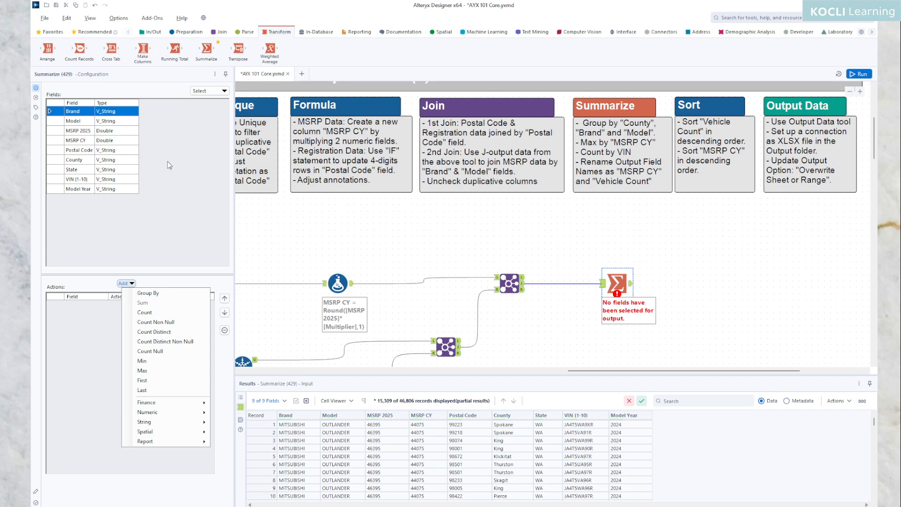
{"action": "left_click", "coordinate": [170, 215]}
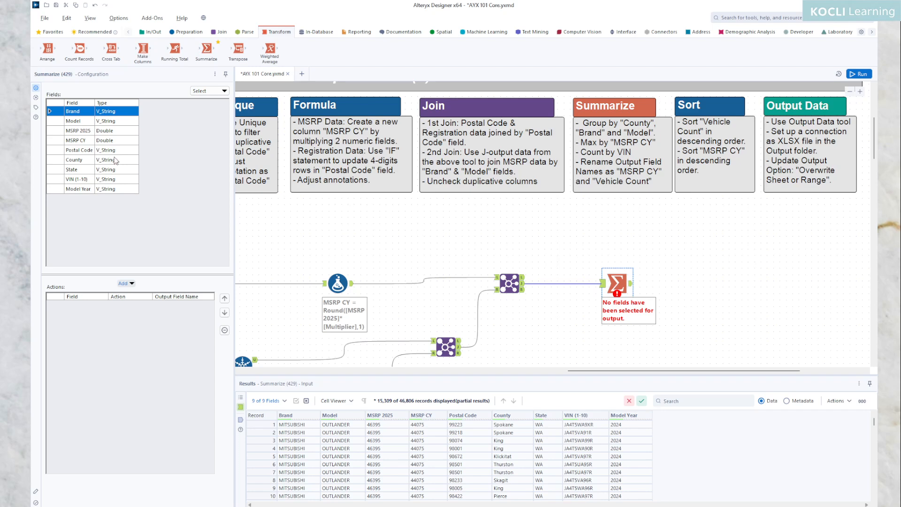
Add Group By actions for the Brand, Model and County fields in the Summarize tool.
{"action": "left_click", "coordinate": [85, 161], "text": "ctrl"}
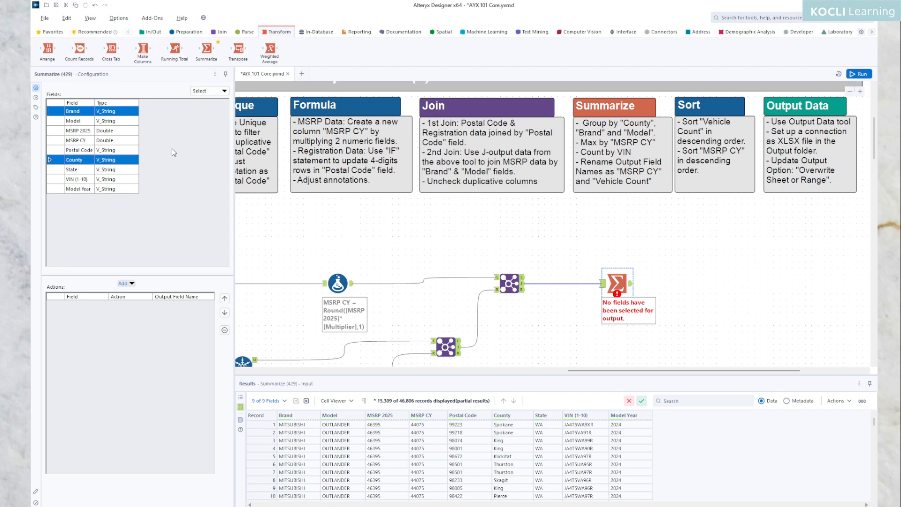
{"action": "left_click", "coordinate": [79, 121], "text": "ctrl"}
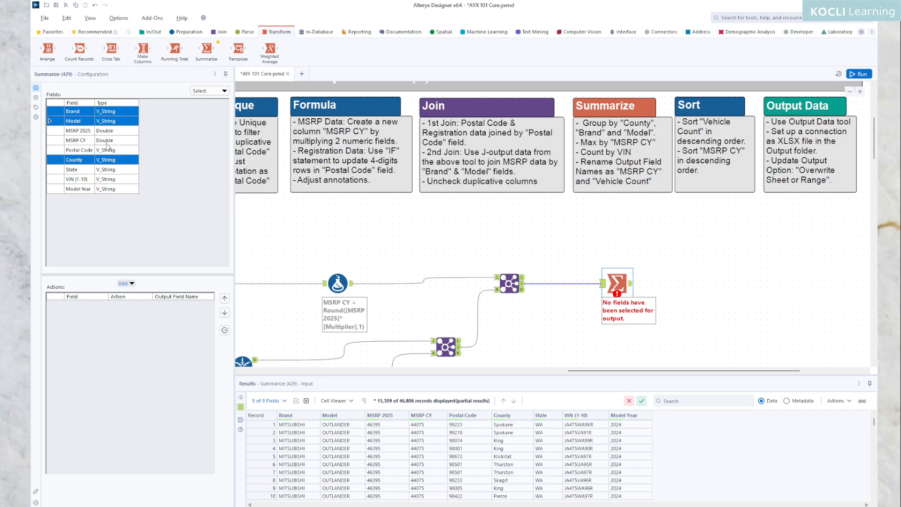
{"action": "left_click", "coordinate": [128, 283]}
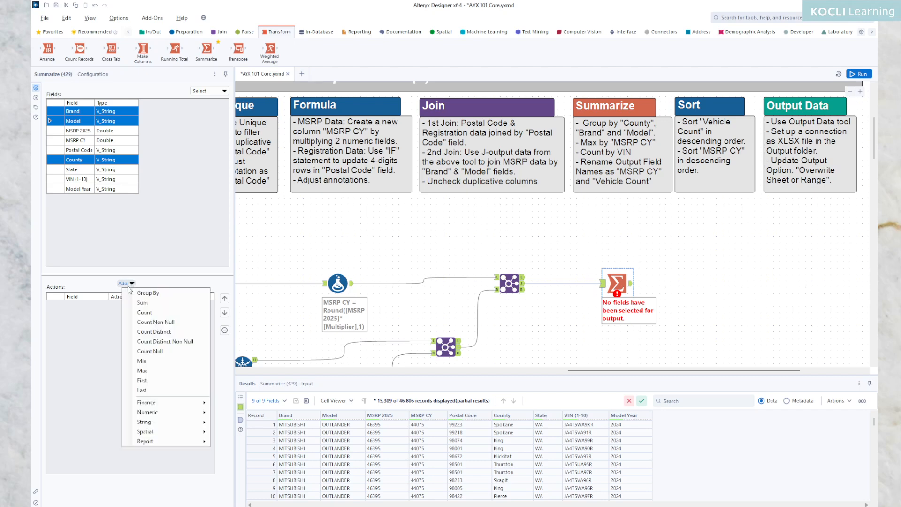
{"action": "left_click", "coordinate": [150, 293]}
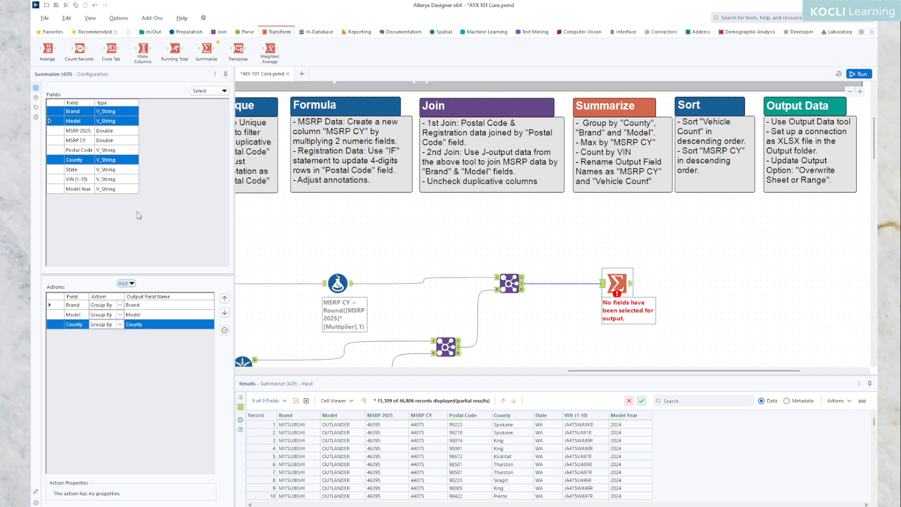
Add a Max action on the MSRP CY field and a Count action on the VIN (1-10) field.
{"action": "left_click", "coordinate": [81, 141]}
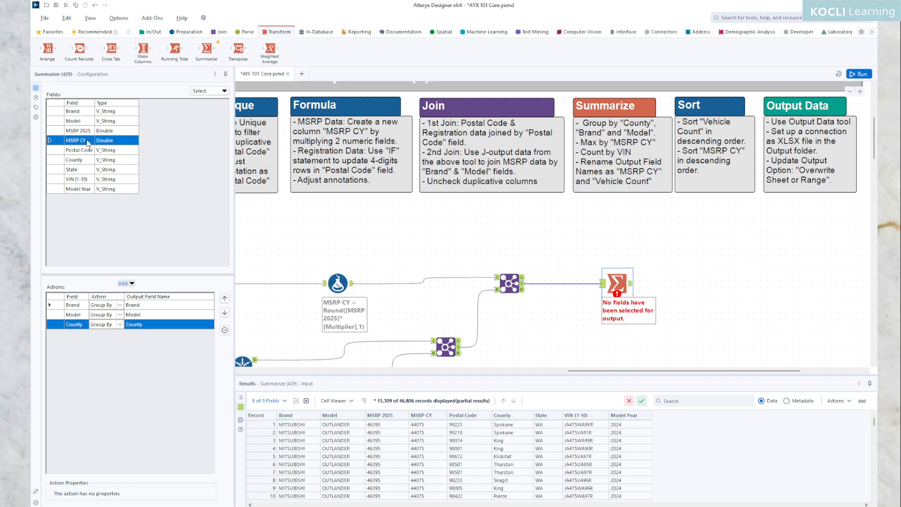
{"action": "left_click", "coordinate": [131, 284]}
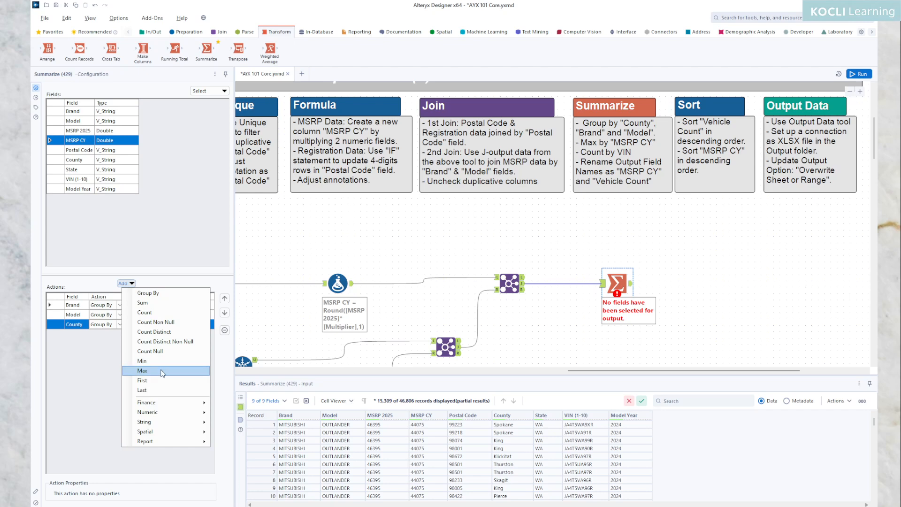
{"action": "left_click", "coordinate": [143, 371]}
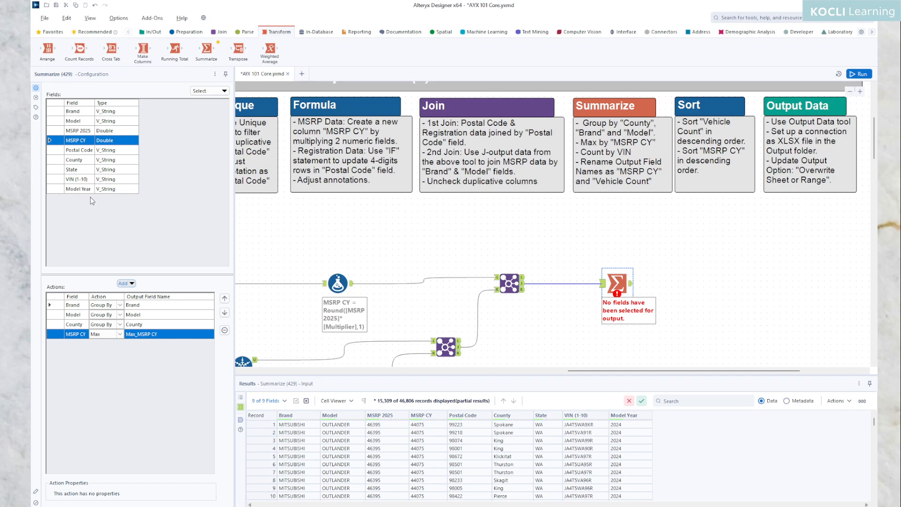
{"action": "left_click", "coordinate": [85, 183]}
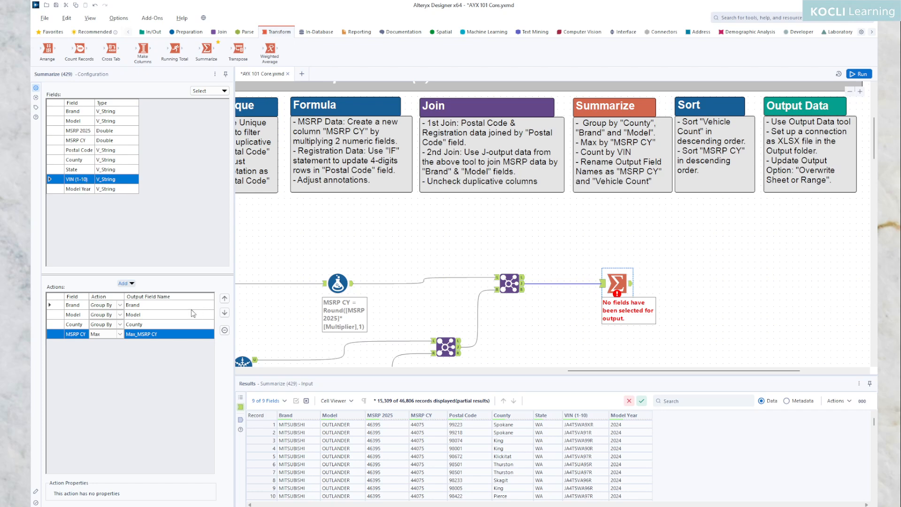
{"action": "left_click", "coordinate": [132, 285]}
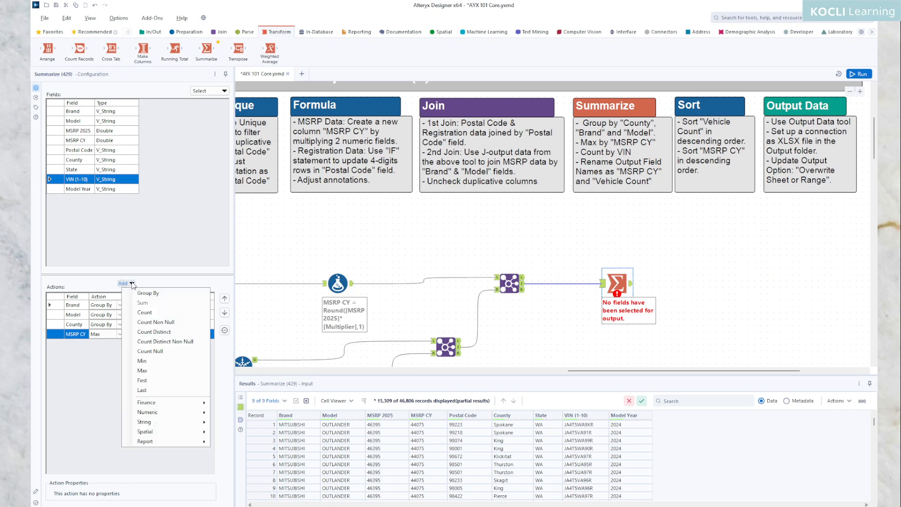
{"action": "left_click", "coordinate": [158, 312]}
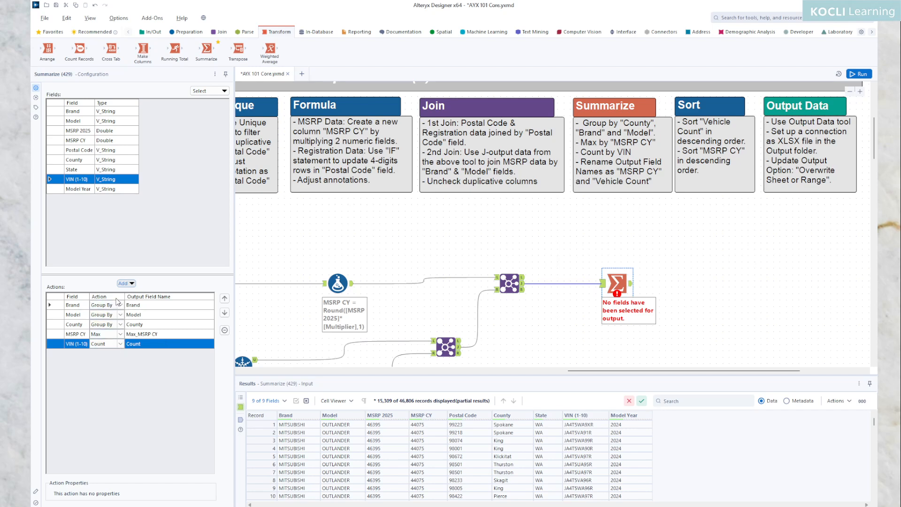
{"action": "left_click", "coordinate": [121, 326]}
{"action": "left_click", "coordinate": [120, 325]}
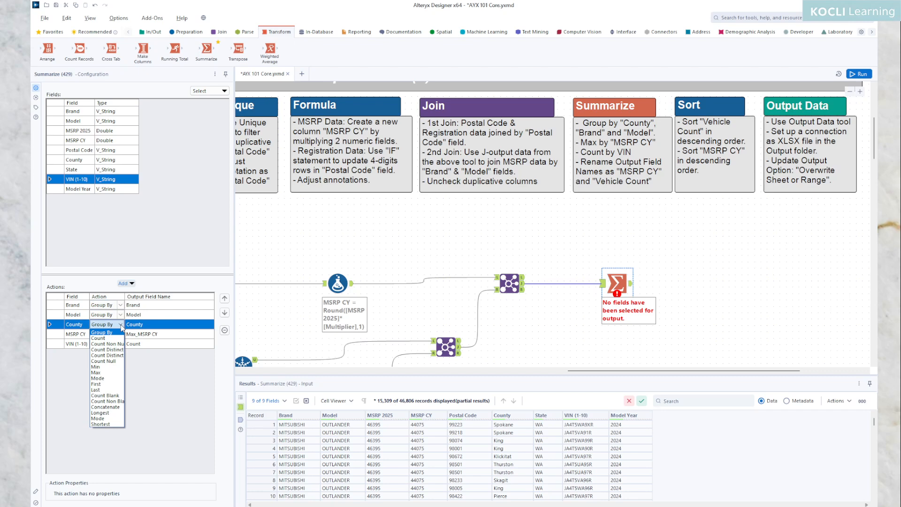
{"action": "left_click", "coordinate": [122, 327]}
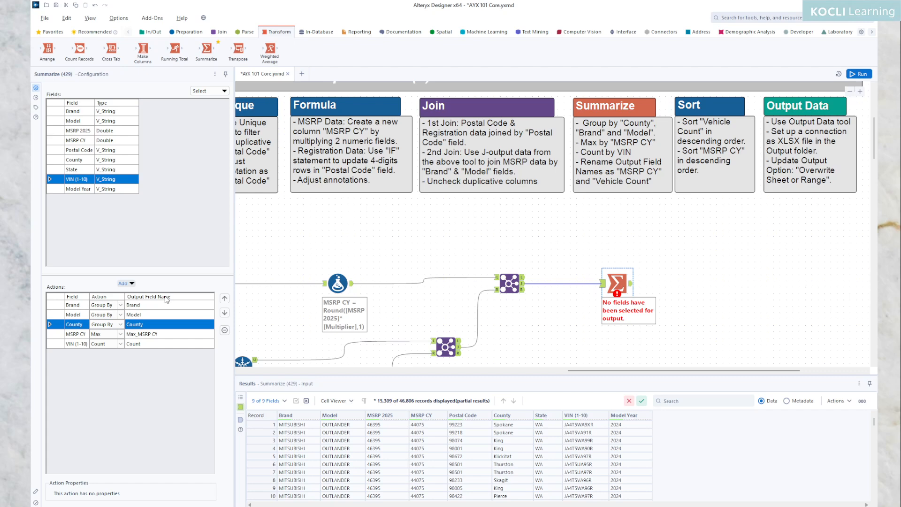
Rename the output field of the Max action to "MSRP CY" and that of the Count action to "Vehicle Count".
{"action": "left_click", "coordinate": [146, 334]}
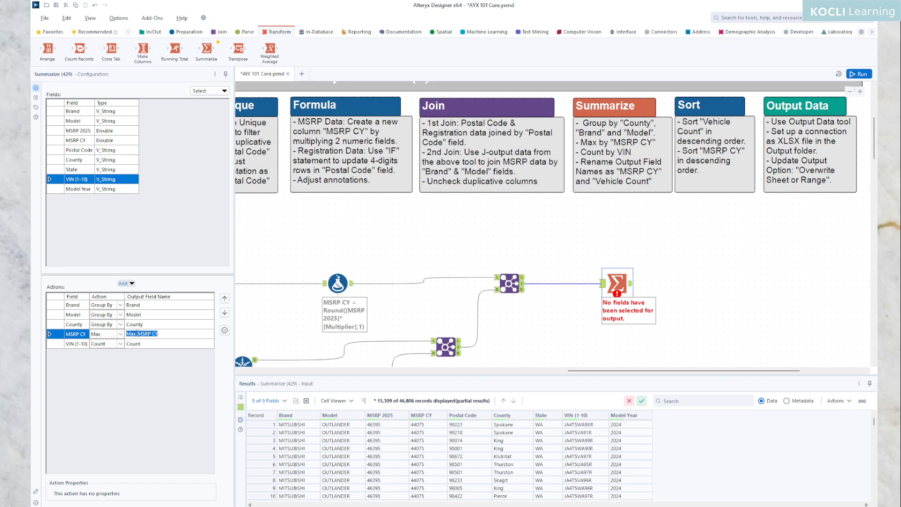
{"action": "left_click", "coordinate": [137, 334]}
{"action": "left_click_drag", "start_coordinate": [137, 335], "coordinate": [121, 333]}
{"action": "key", "text": "BackSpace"}
{"action": "left_click", "coordinate": [130, 345]}
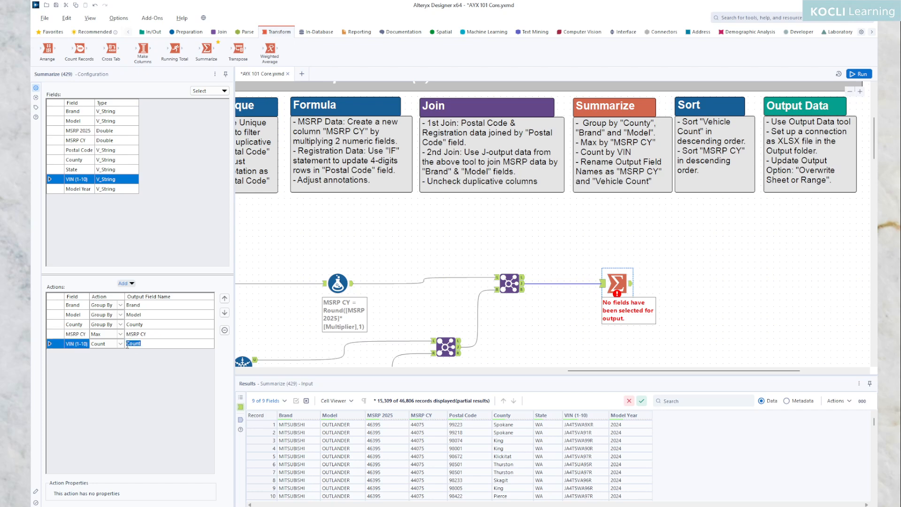
{"action": "left_click", "coordinate": [127, 344]}
{"action": "type", "text": "Vehicle"}
Run the workflow and display the Summarize tool's output records.
{"action": "left_click", "coordinate": [865, 75]}
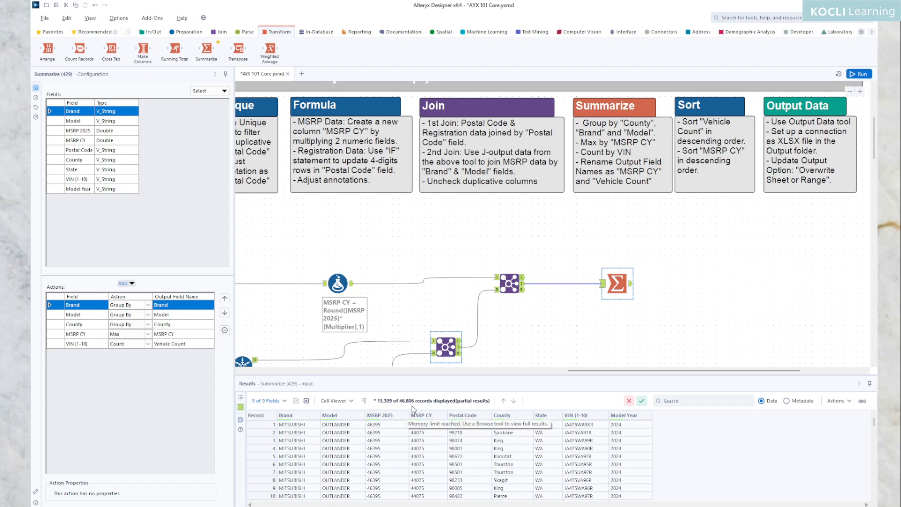
{"action": "left_click", "coordinate": [632, 285]}
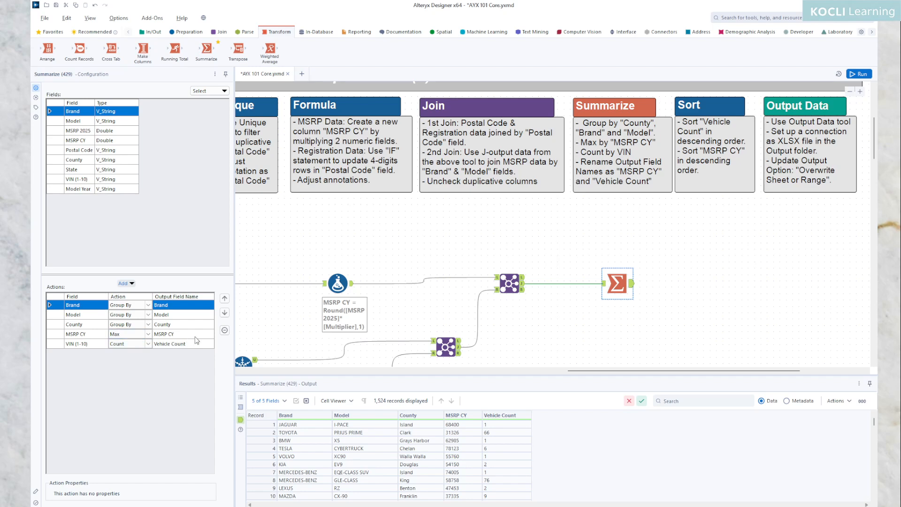
{"action": "left_click", "coordinate": [149, 334]}
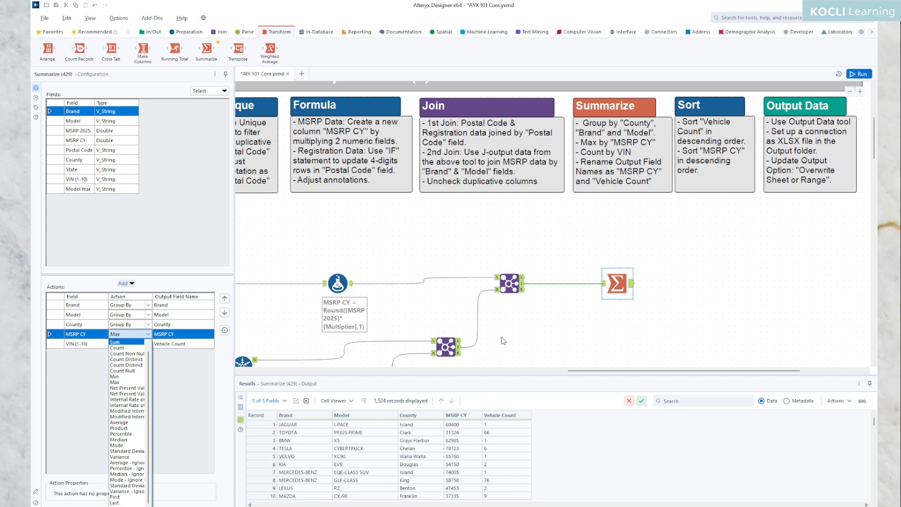
{"action": "left_click", "coordinate": [516, 342]}
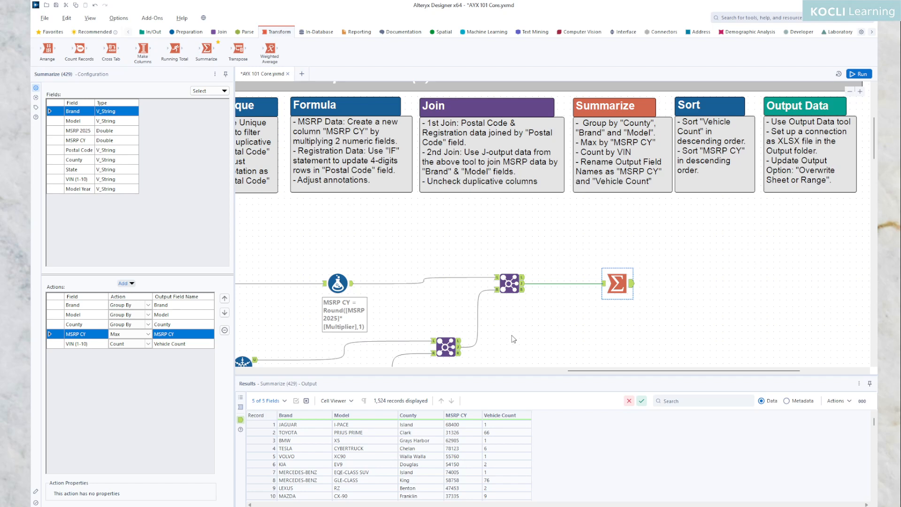